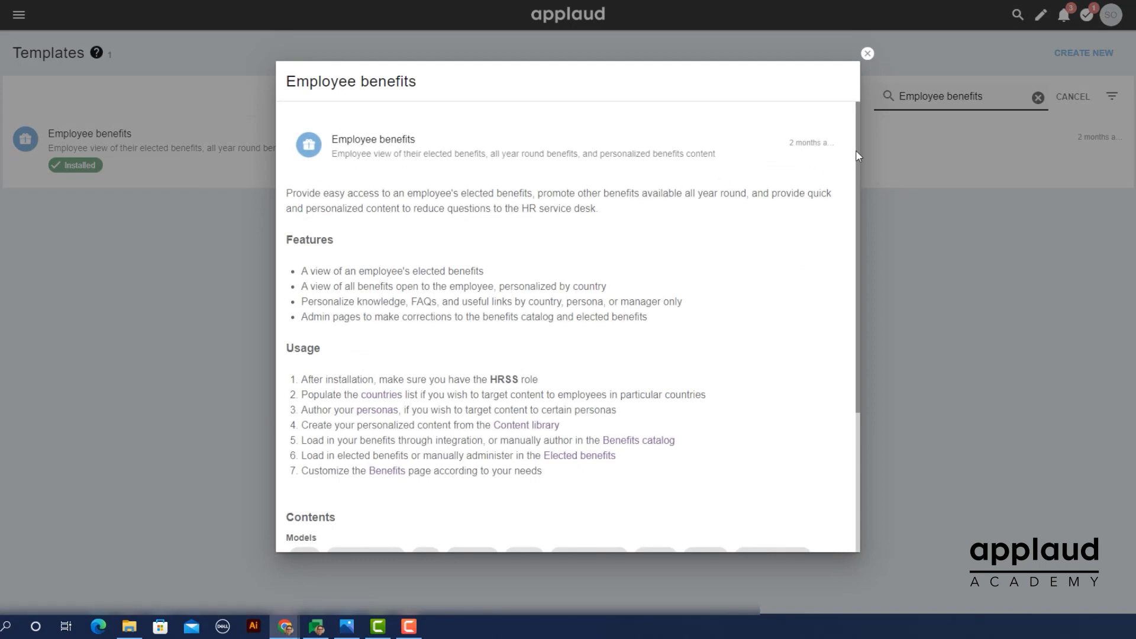
{"action": "left_click_drag", "start_coordinate": [857, 159], "coordinate": [854, 313]}
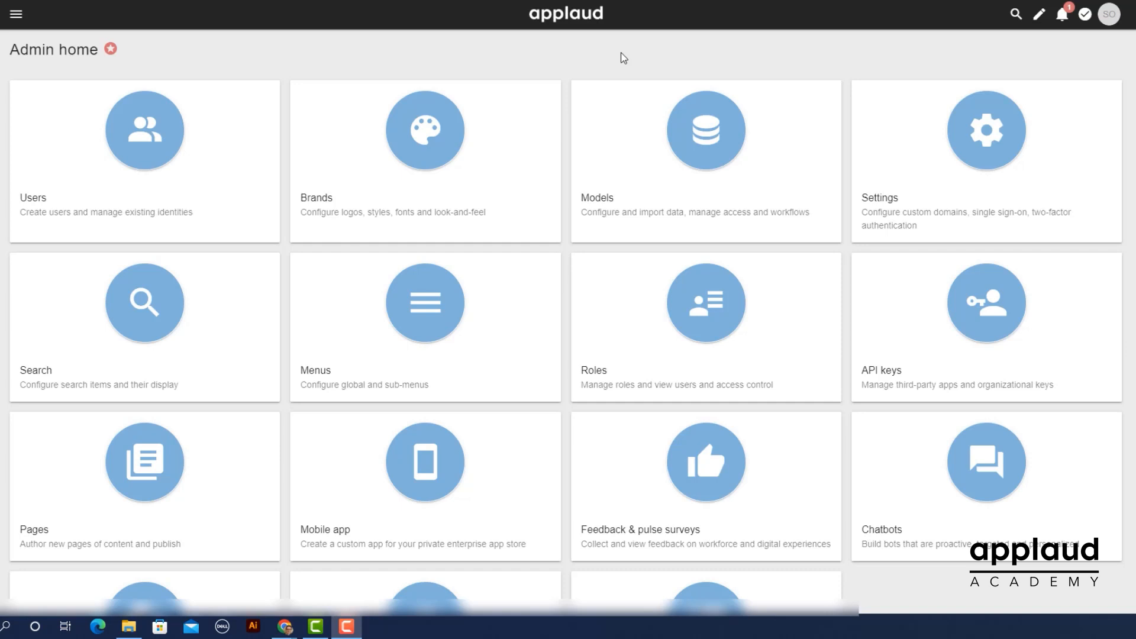
- Open the template library, search for "Employee benefits" and open that template's details
{"action": "scroll", "coordinate": [622, 58], "scroll_direction": "down", "scroll_amount": 2}
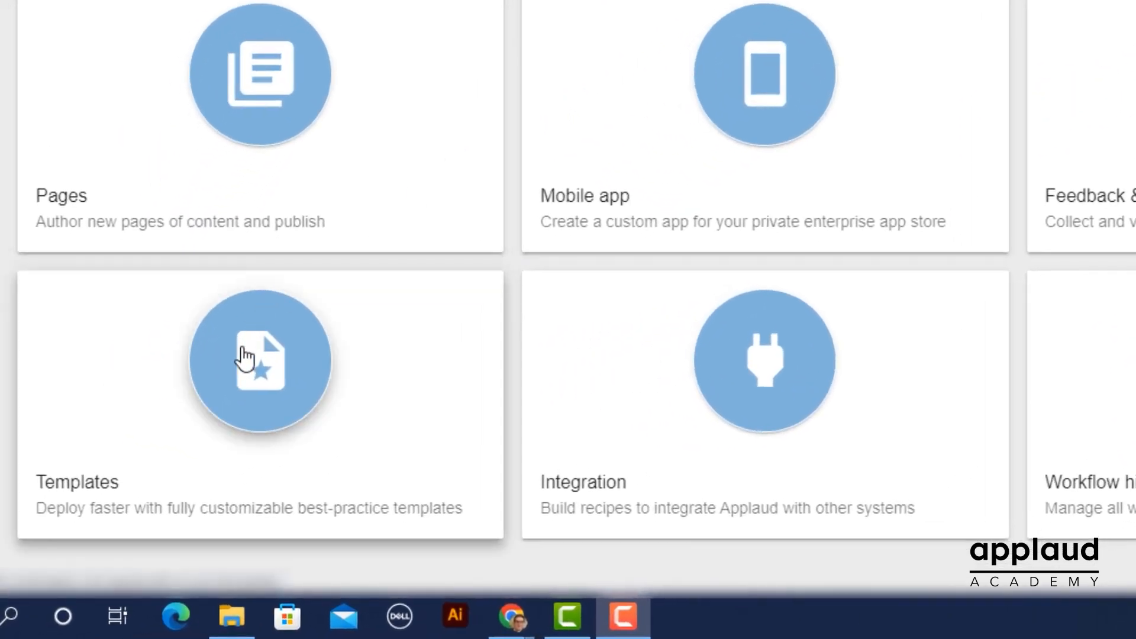
{"action": "left_click", "coordinate": [228, 378]}
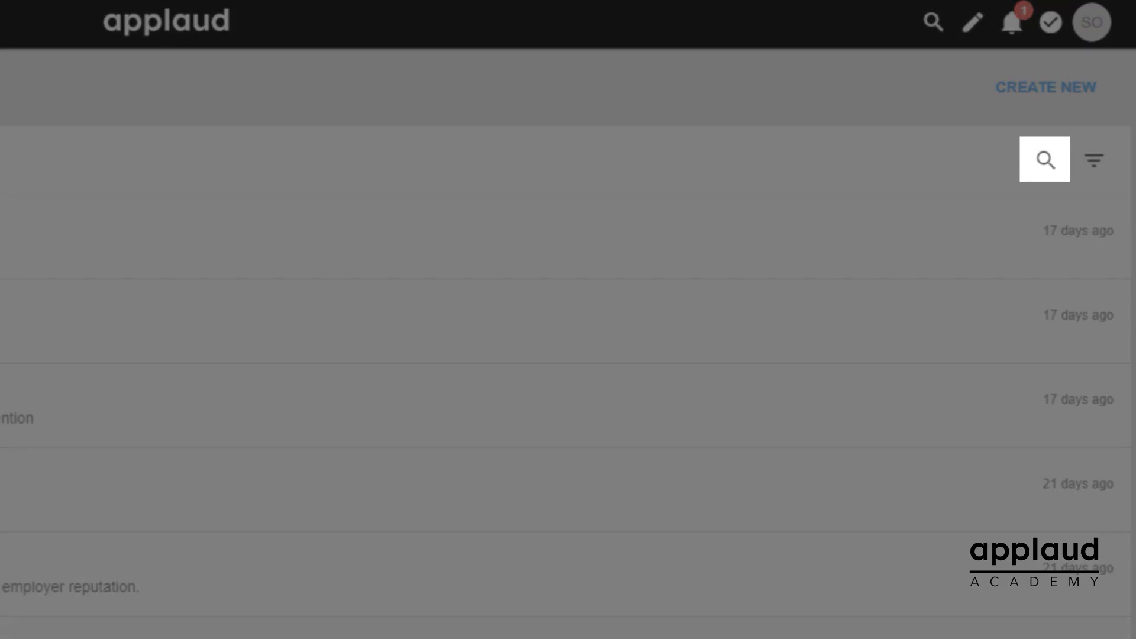
{"action": "left_click", "coordinate": [1042, 171]}
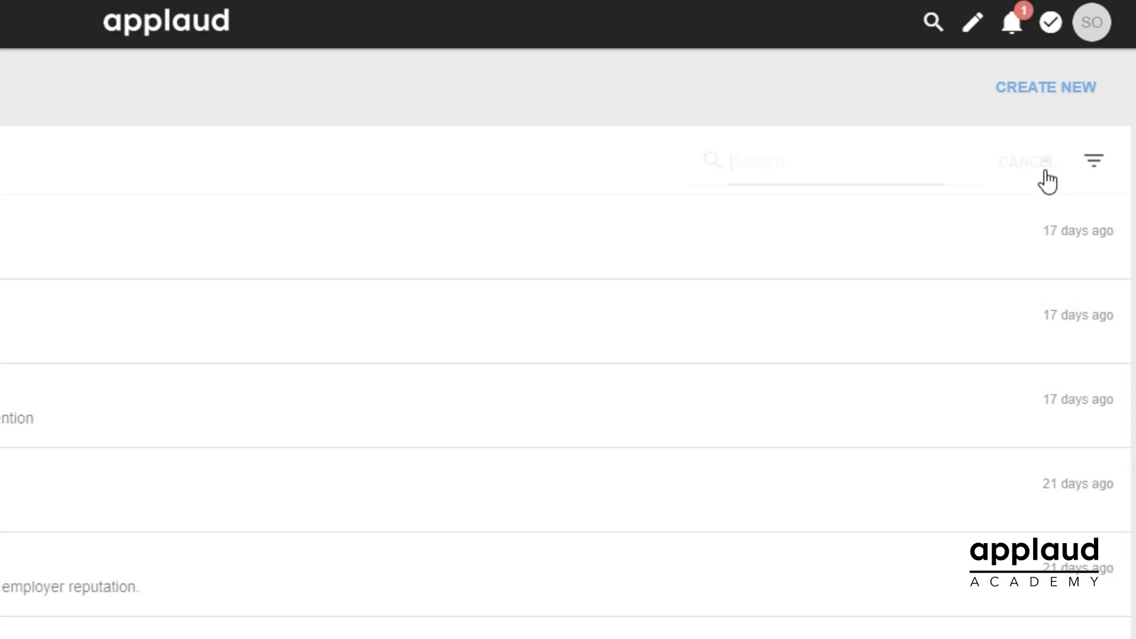
{"action": "type", "text": "Employee benefits"}
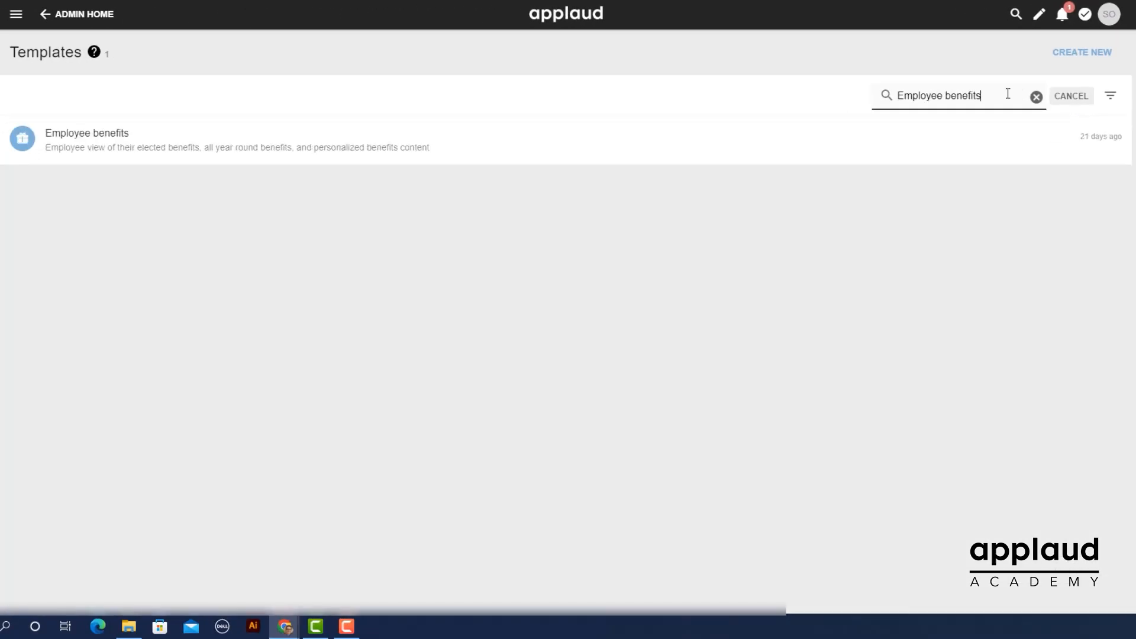
{"action": "left_click", "coordinate": [218, 147]}
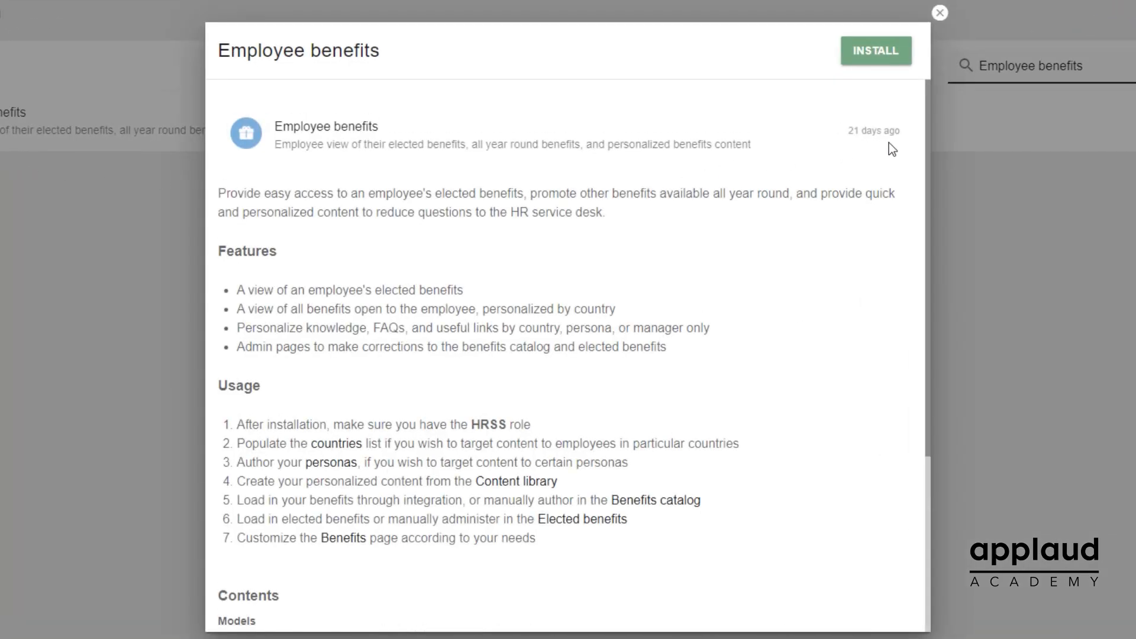
- Review the usage notes and contents of the Employee benefits template and install it
{"action": "scroll", "coordinate": [913, 152], "scroll_direction": "down", "scroll_amount": 4}
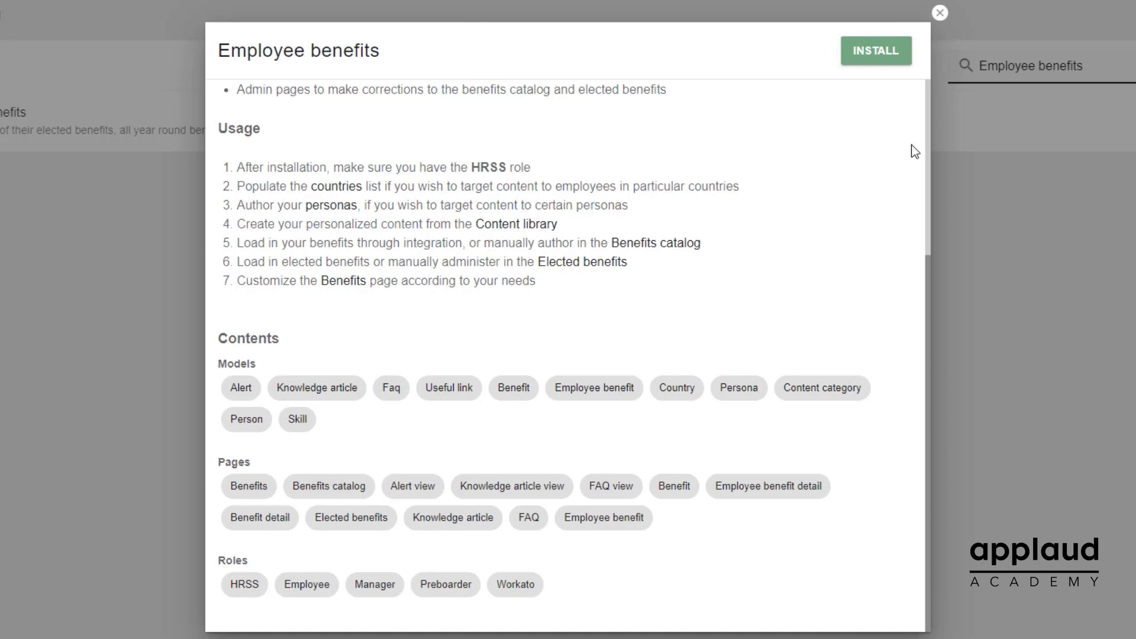
{"action": "scroll", "coordinate": [911, 146], "scroll_direction": "up", "scroll_amount": 4}
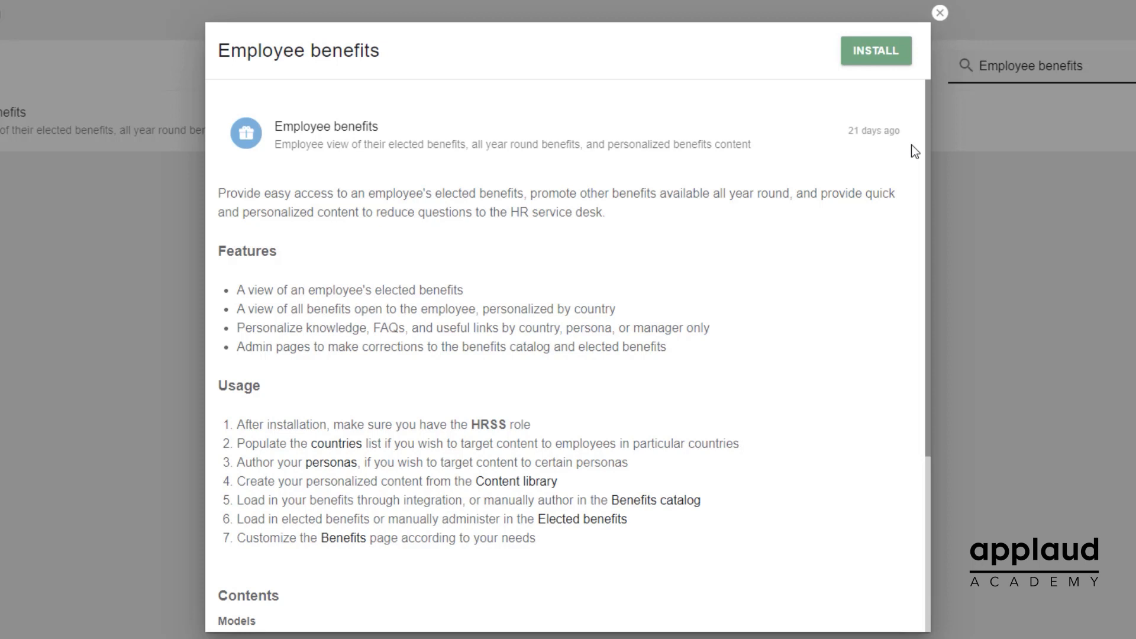
{"action": "left_click", "coordinate": [881, 65]}
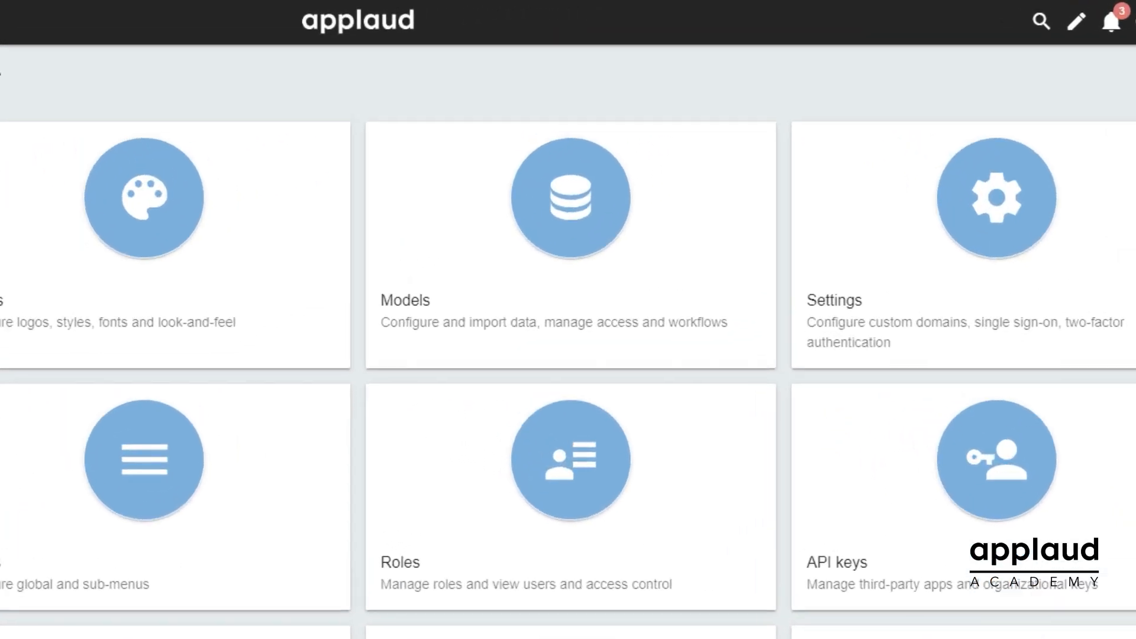
- Search the models for "Benefit", open the Benefit model and examine its schema properties and relations
{"action": "left_click", "coordinate": [575, 246]}
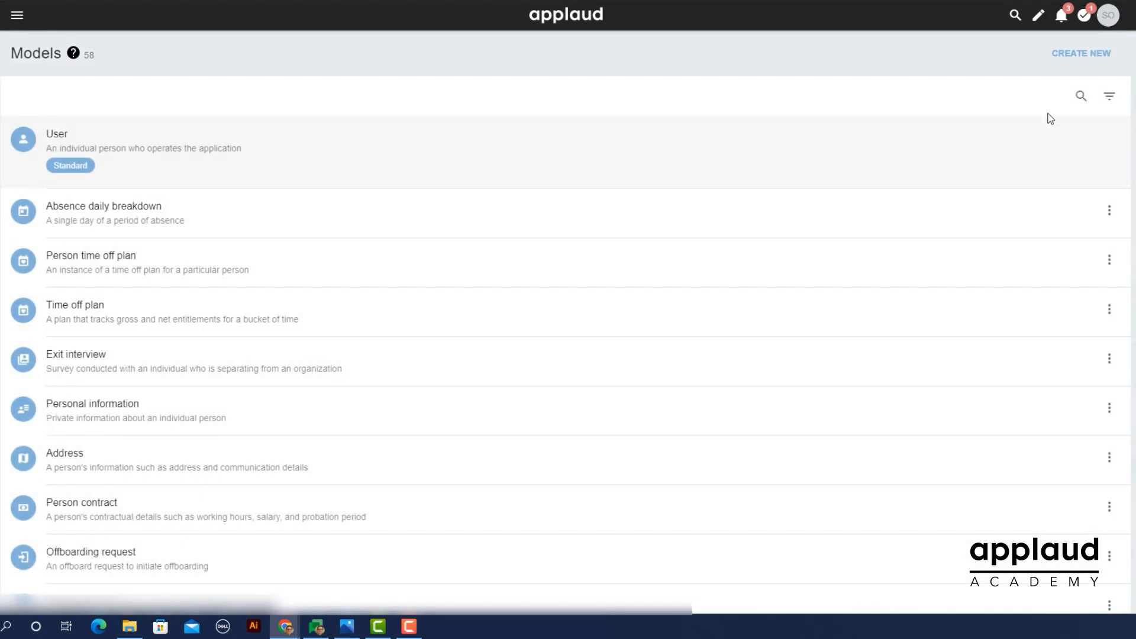
{"action": "left_click", "coordinate": [1081, 96]}
{"action": "type", "text": "Benefit"}
{"action": "left_click", "coordinate": [139, 255]}
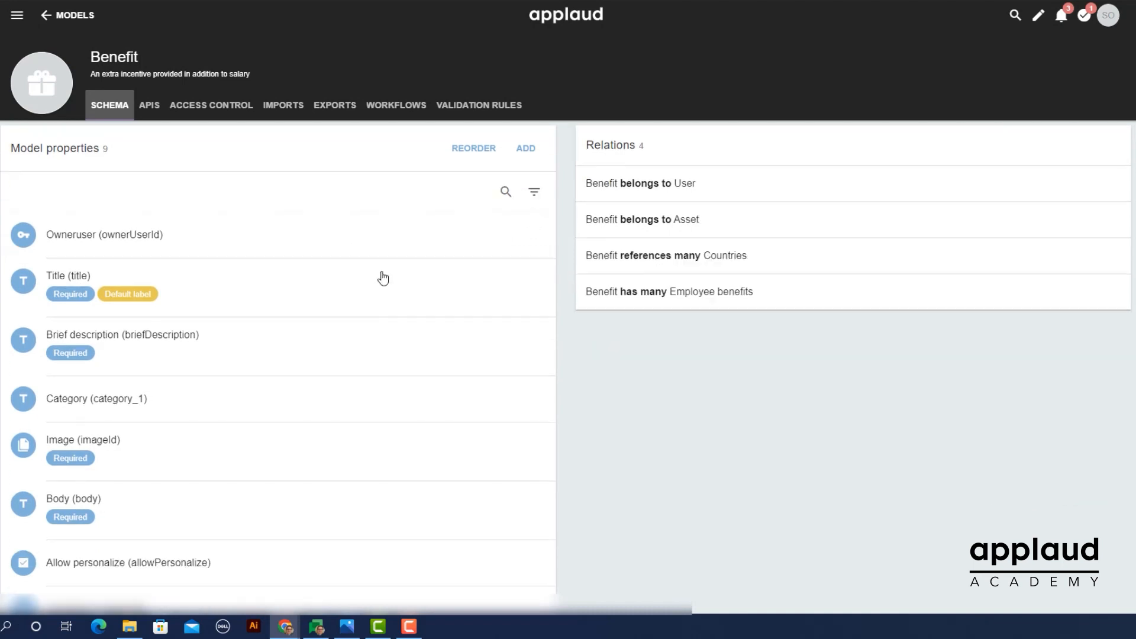
{"action": "scroll", "coordinate": [384, 276], "scroll_direction": "down", "scroll_amount": 2}
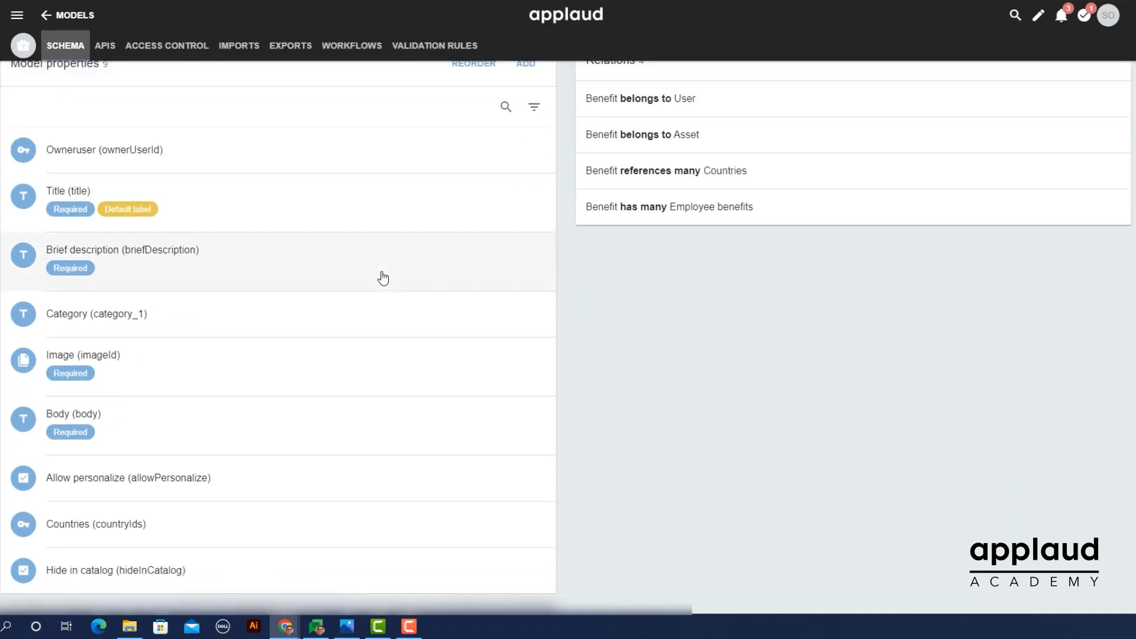
{"action": "scroll", "coordinate": [384, 279], "scroll_direction": "up", "scroll_amount": 2}
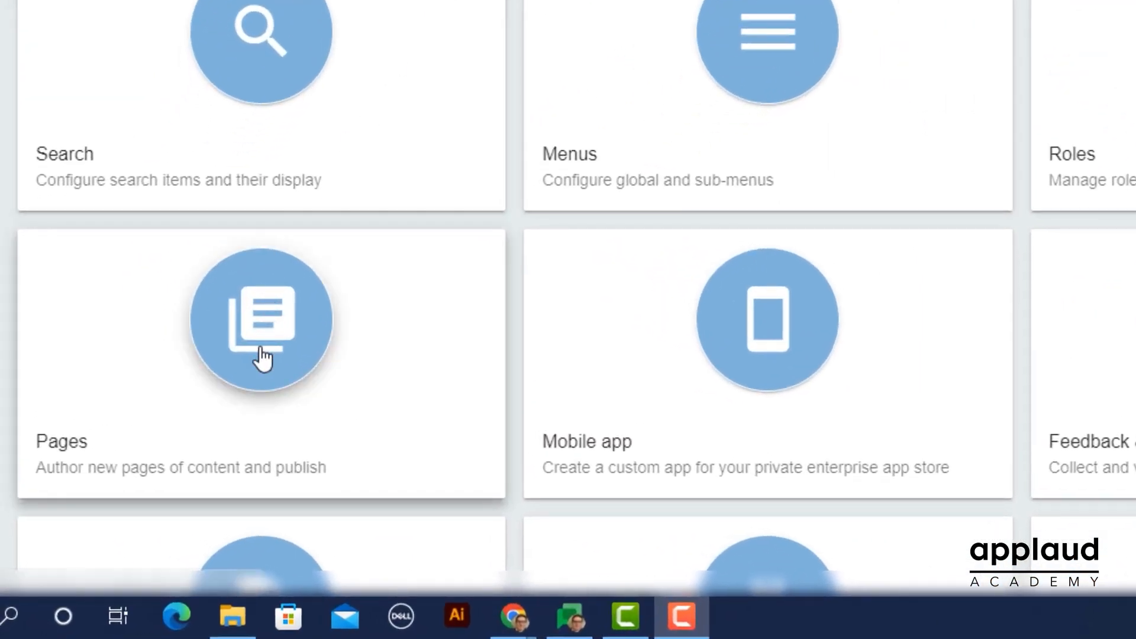
- Search the pages for "Benefits catalog", open that page and finish its edit mode
{"action": "left_click", "coordinate": [264, 357]}
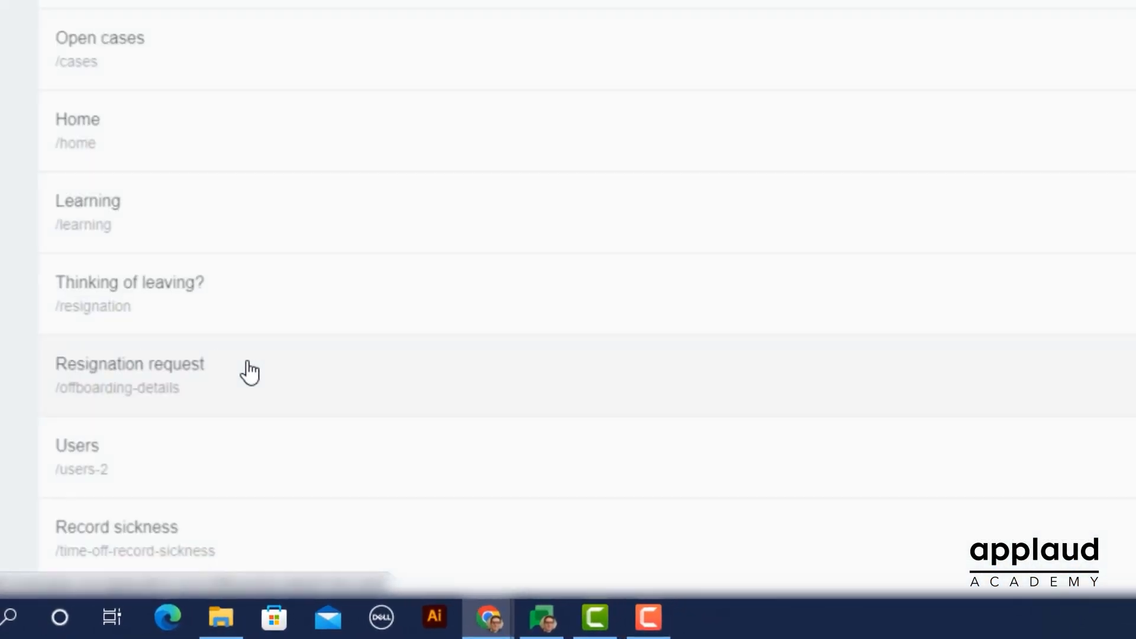
{"action": "left_click", "coordinate": [1085, 91]}
{"action": "type", "text": "Benefits catalog"}
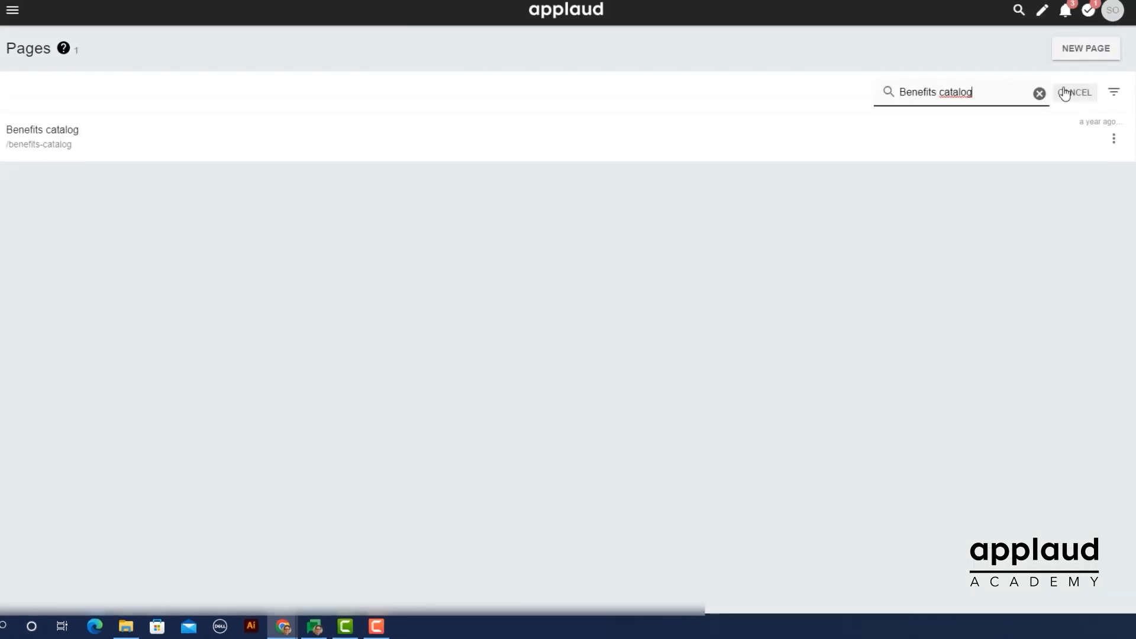
{"action": "left_click", "coordinate": [101, 144]}
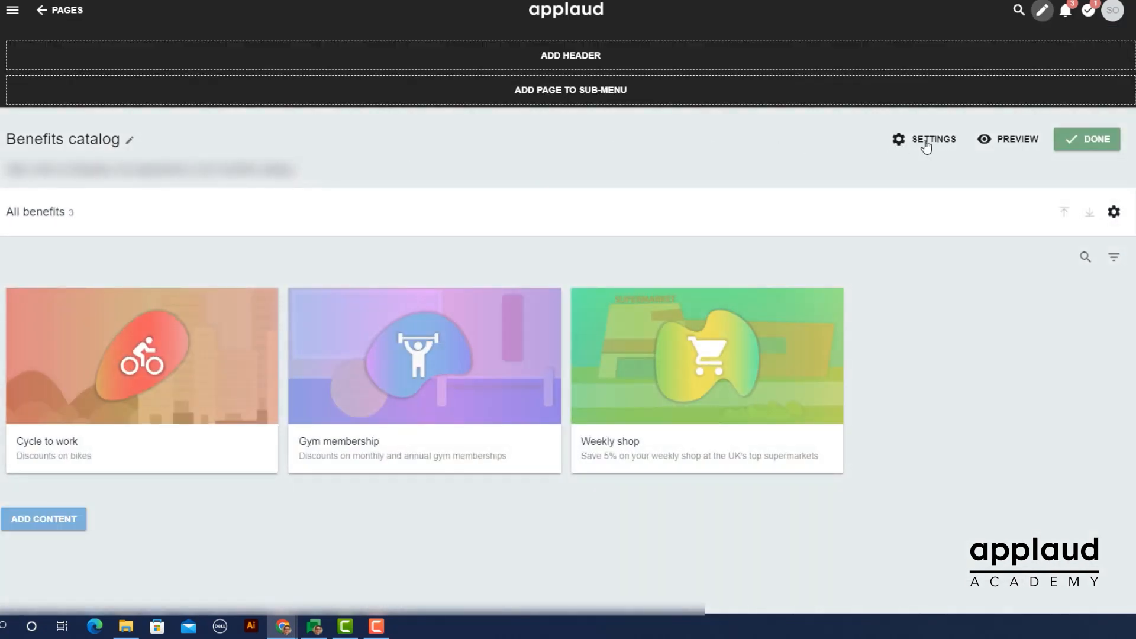
{"action": "left_click", "coordinate": [1076, 139]}
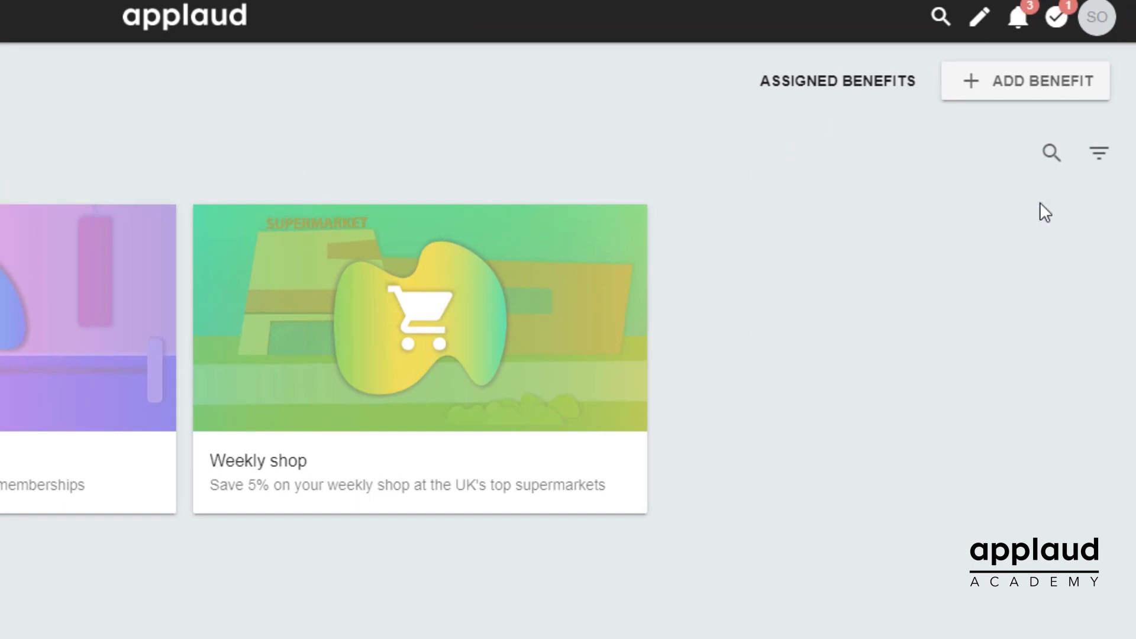
- Add a benefit titled "Employee assistance" with the brief description "Balancing the demands of both work and your personal life can be challenging"
{"action": "left_click", "coordinate": [1028, 90]}
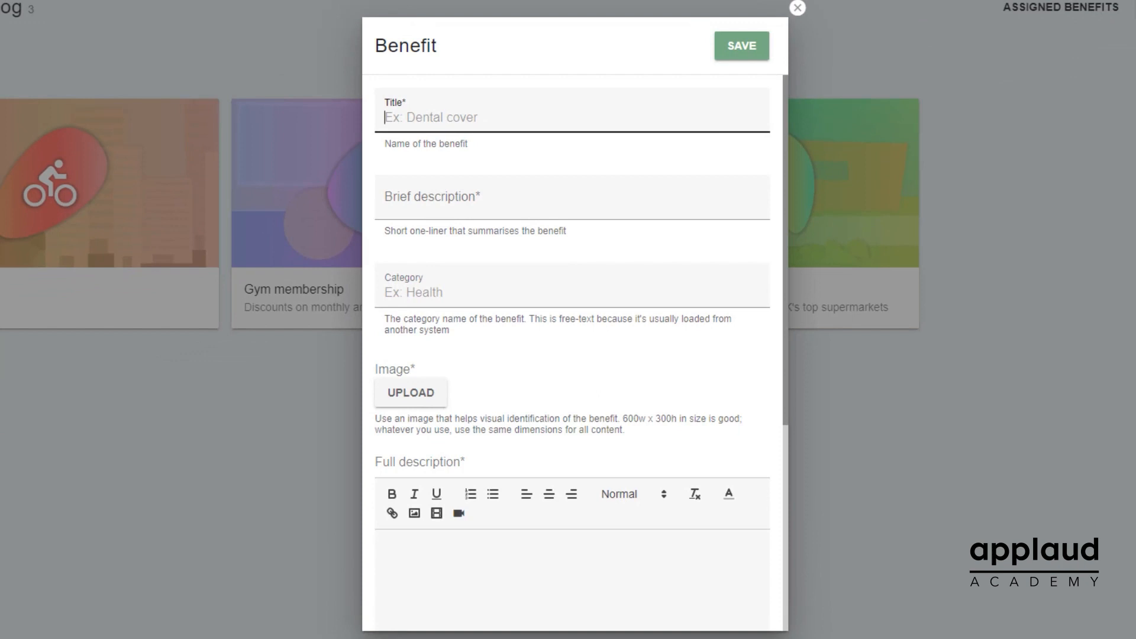
{"action": "type", "text": "Employee "}
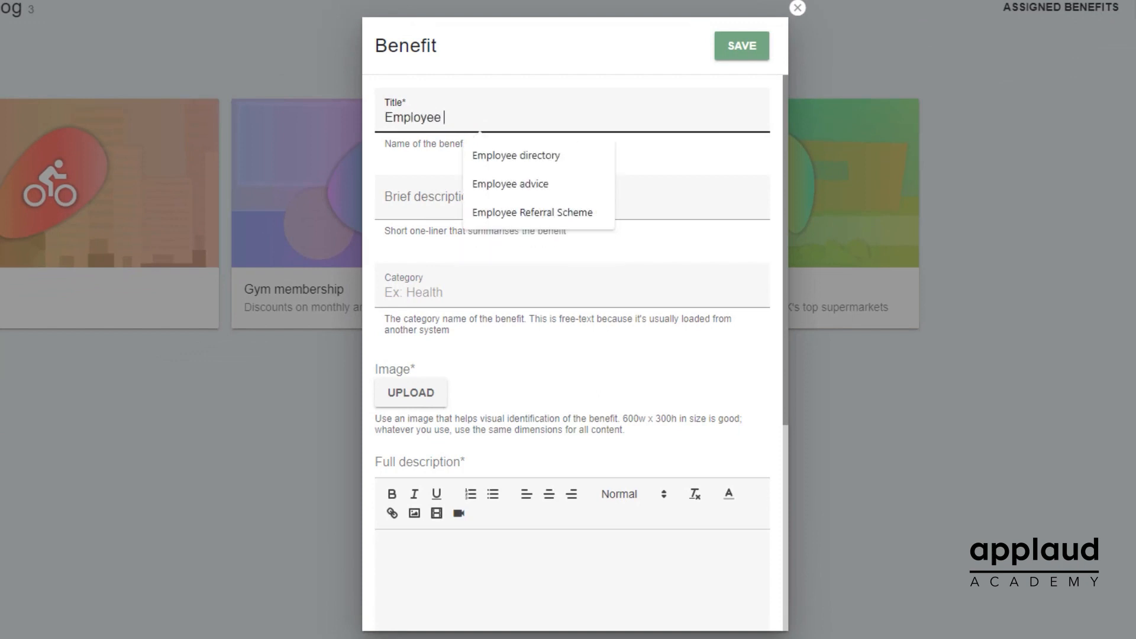
{"action": "type", "text": "assistance"}
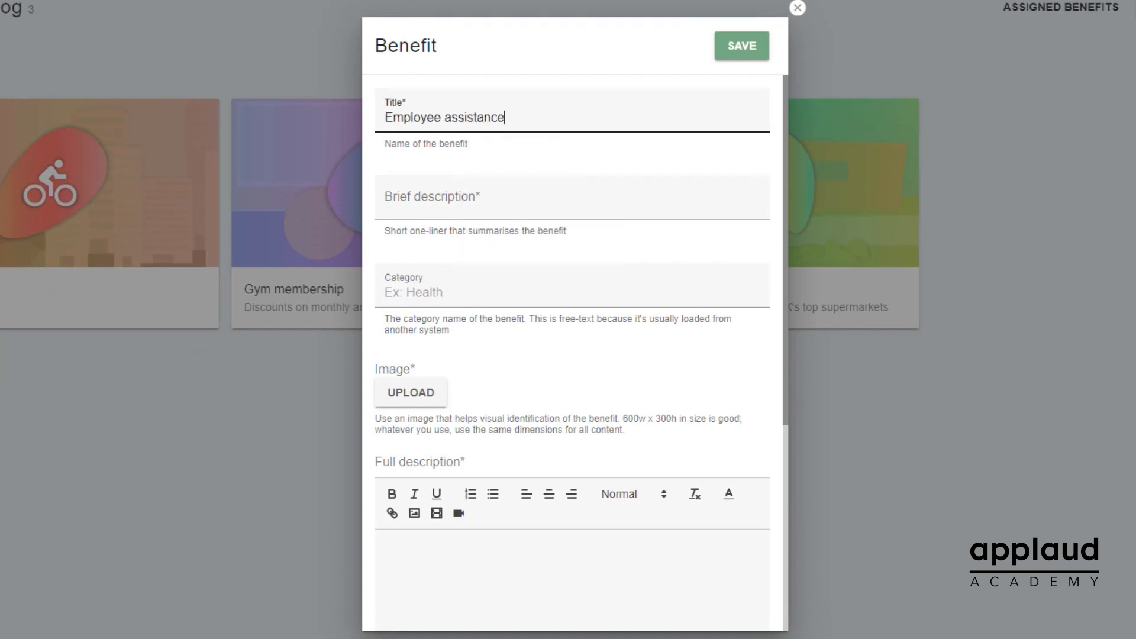
{"action": "key", "text": "Tab"}
{"action": "type", "text": "Balancing the dema"}
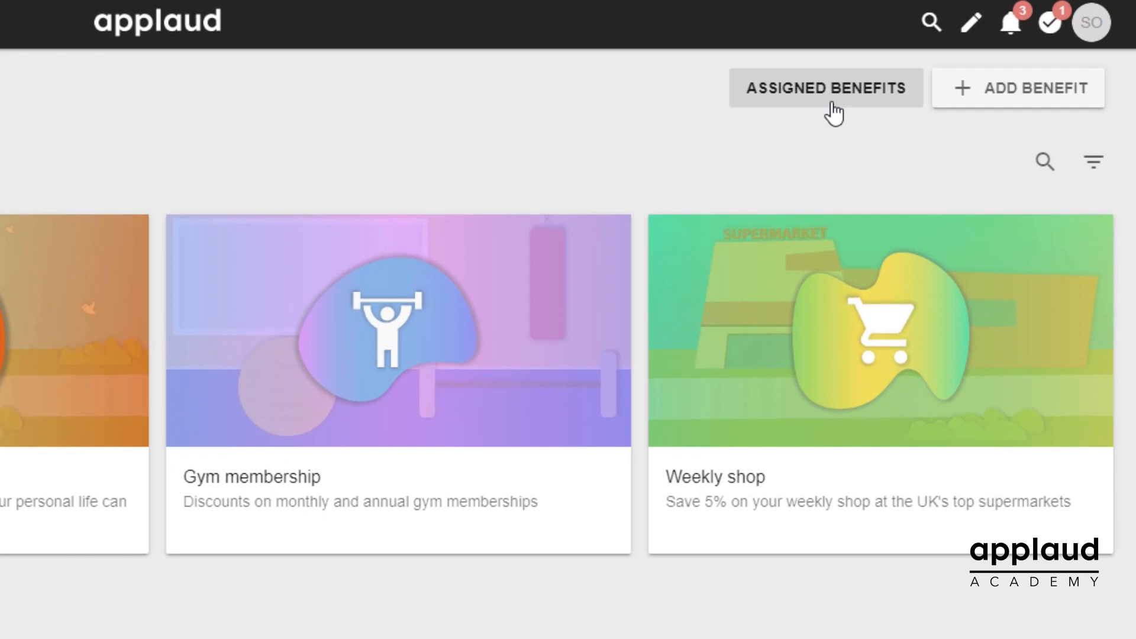
- View the assigned benefits, check the benefits setup page and return to the assigned benefits
{"action": "left_click", "coordinate": [834, 113]}
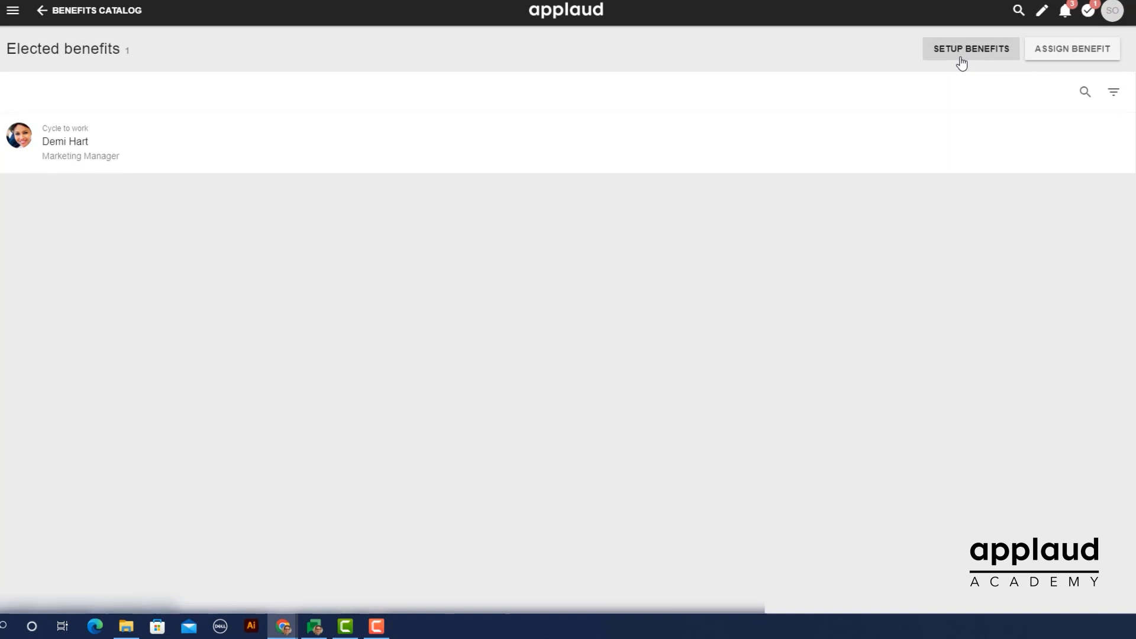
{"action": "left_click", "coordinate": [961, 50]}
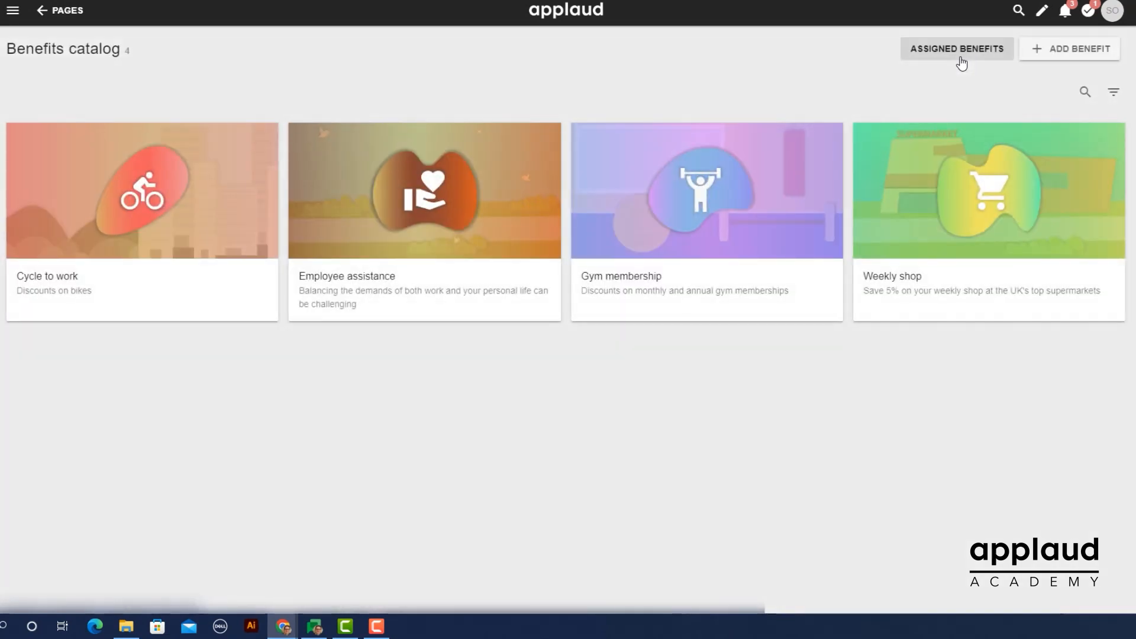
{"action": "left_click", "coordinate": [961, 64]}
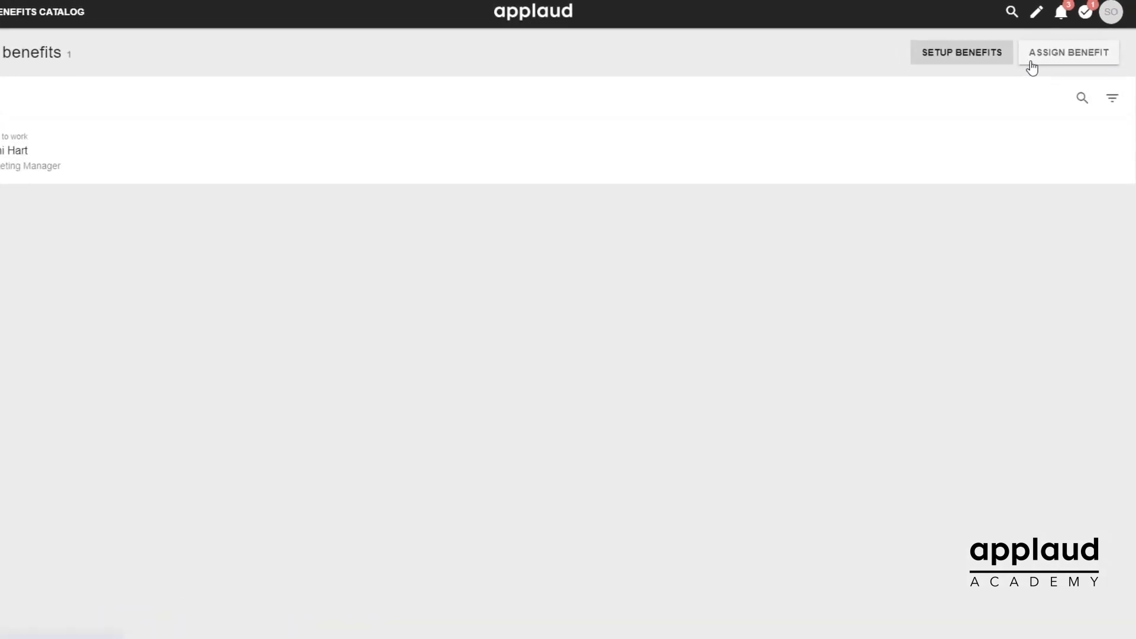
- Assign the Gym membership benefit to the Senior Copywriter employee and open the new assignment
{"action": "left_click", "coordinate": [1032, 65]}
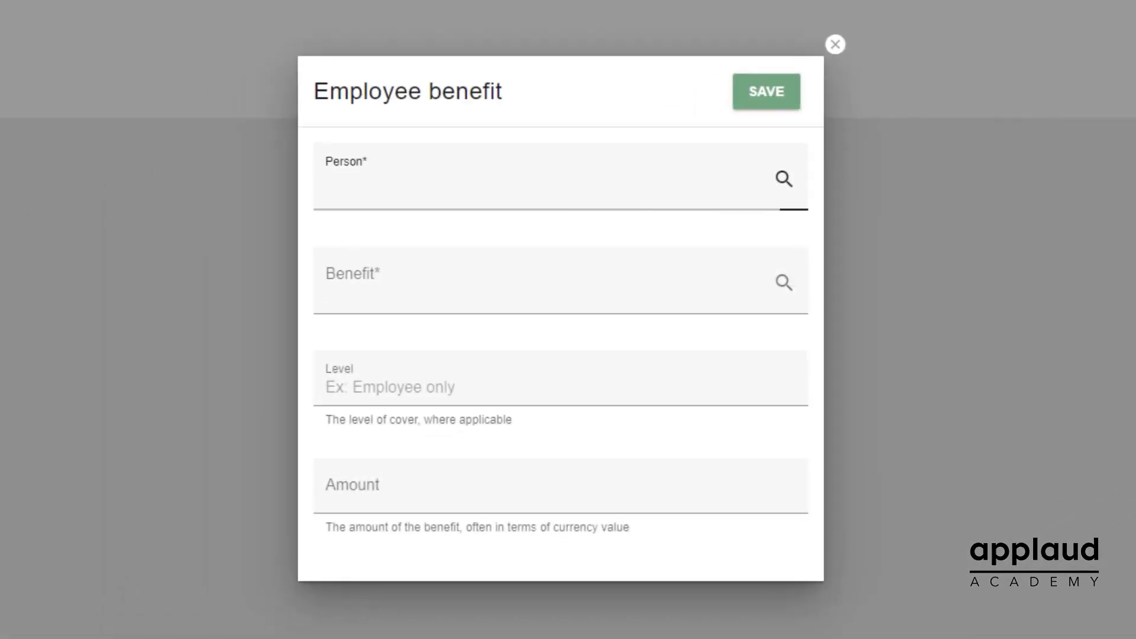
{"action": "type", "text": "Tom h"}
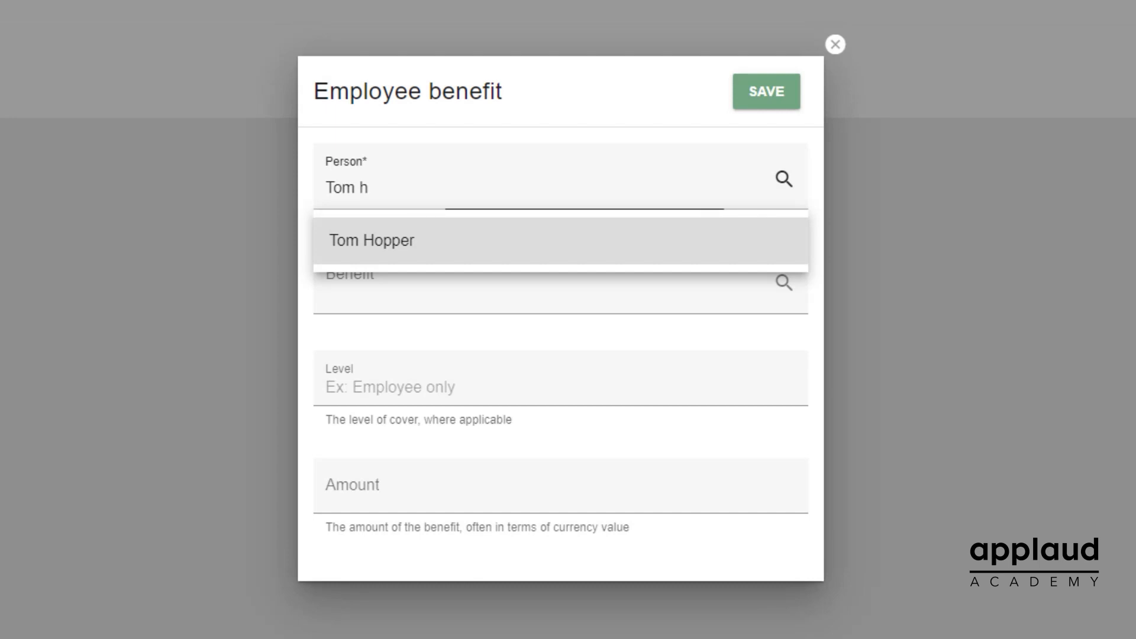
{"action": "left_click", "coordinate": [454, 241]}
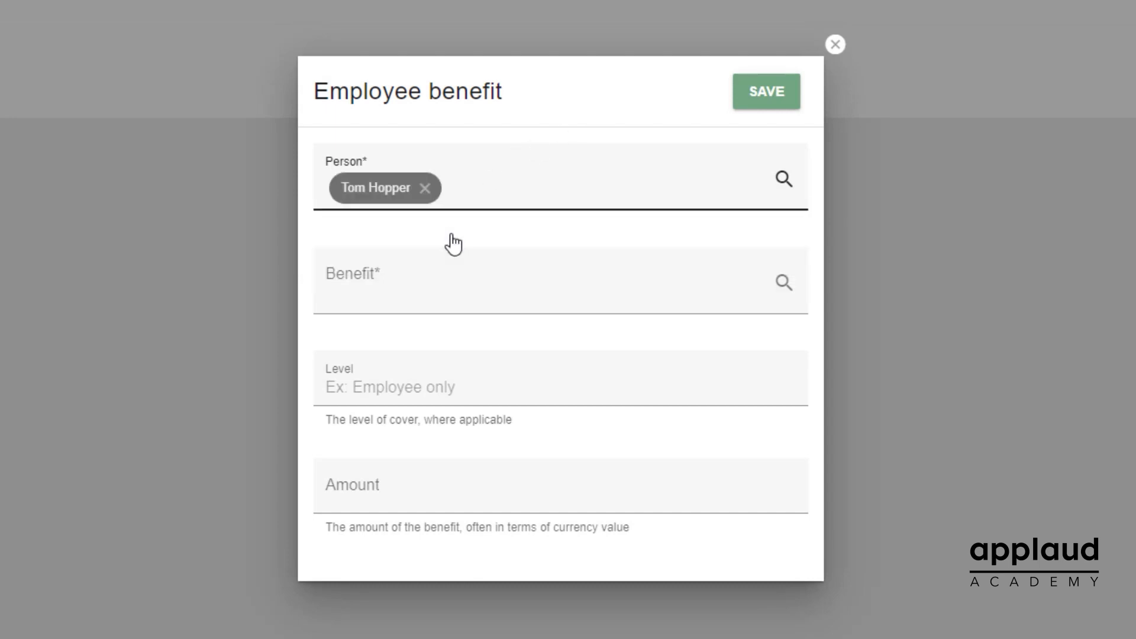
{"action": "left_click", "coordinate": [406, 296]}
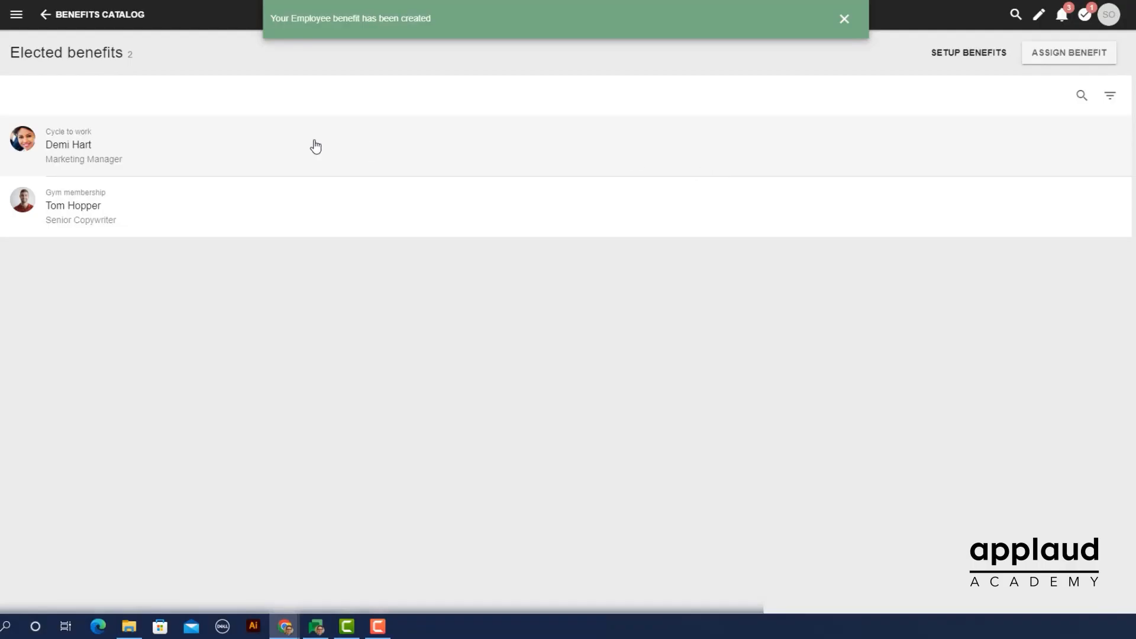
{"action": "left_click", "coordinate": [106, 230]}
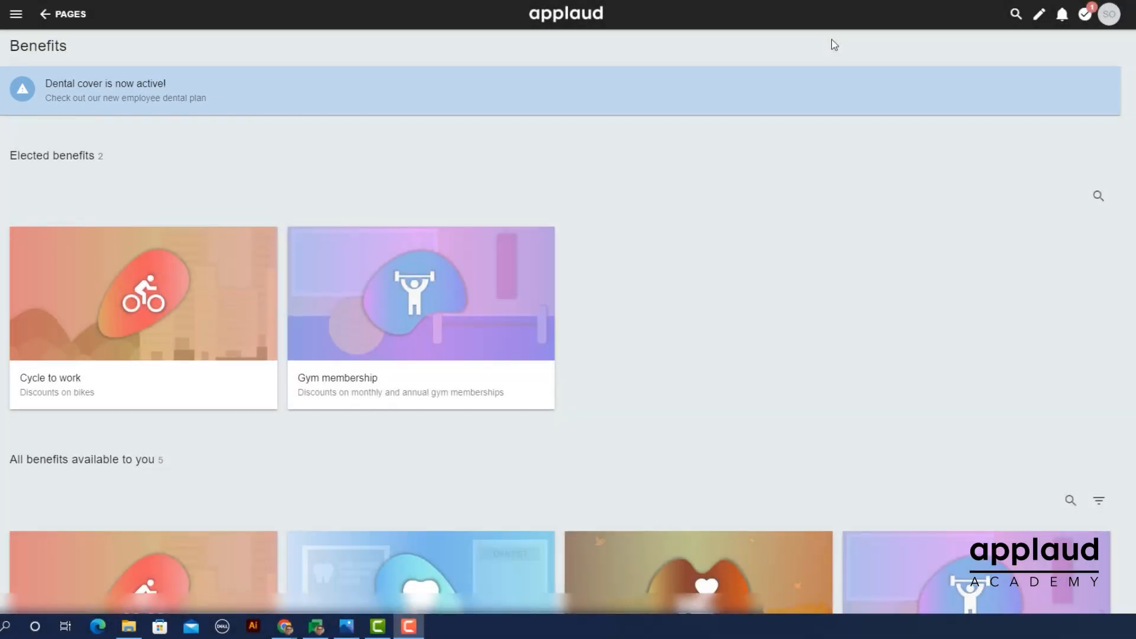
- Look through the employee Benefits page and read the dental cover alert
{"action": "scroll", "coordinate": [832, 39], "scroll_direction": "down", "scroll_amount": 8}
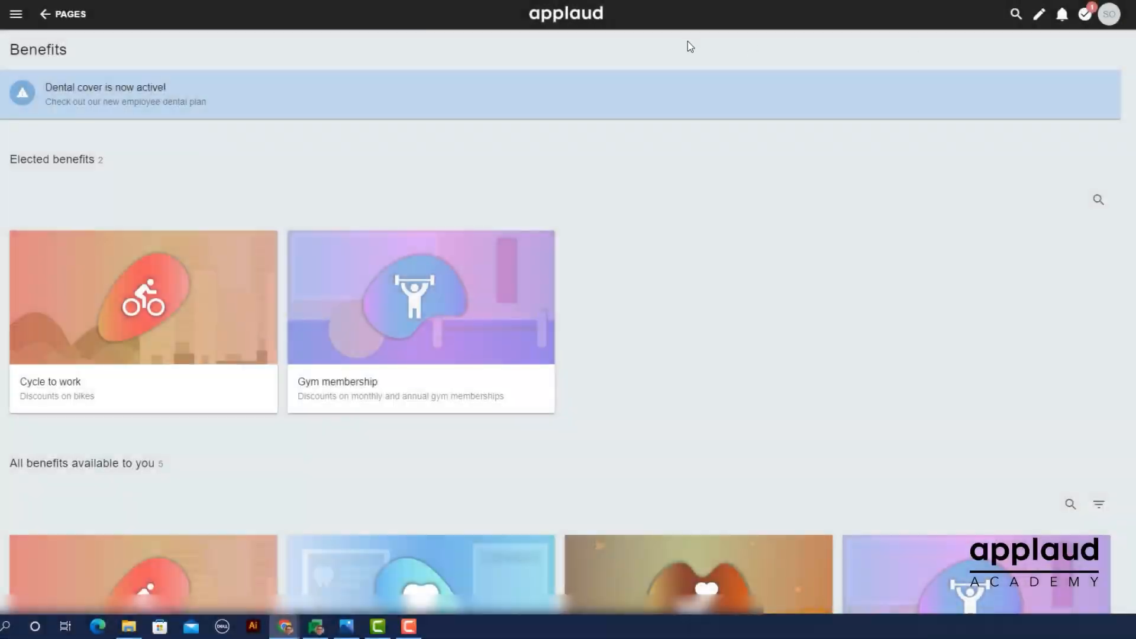
{"action": "left_click", "coordinate": [142, 111]}
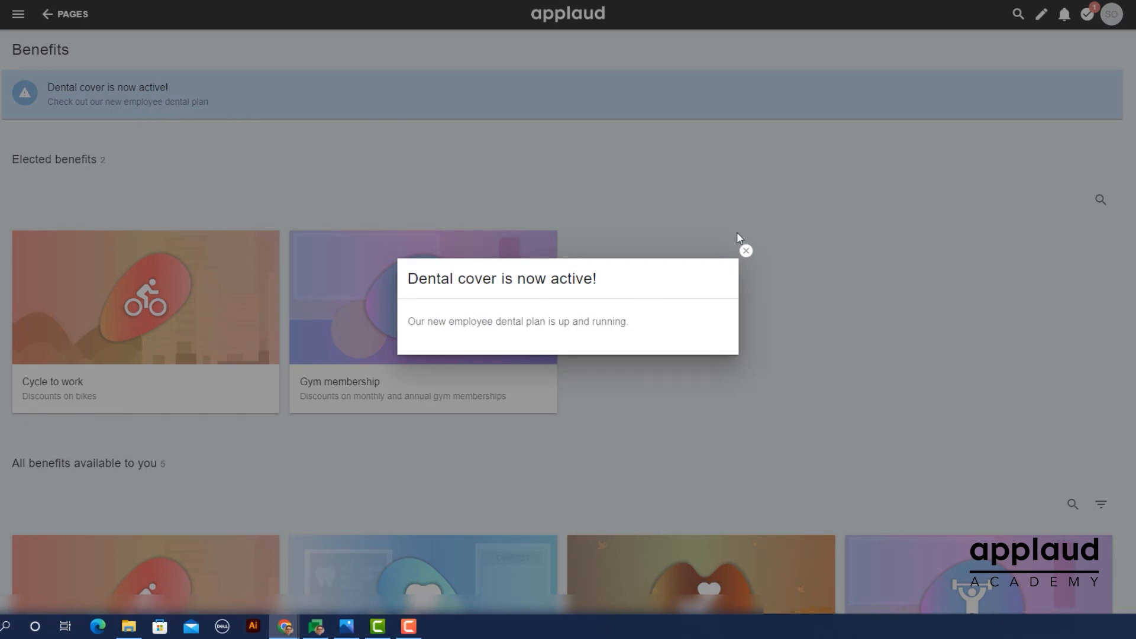
{"action": "left_click", "coordinate": [745, 252]}
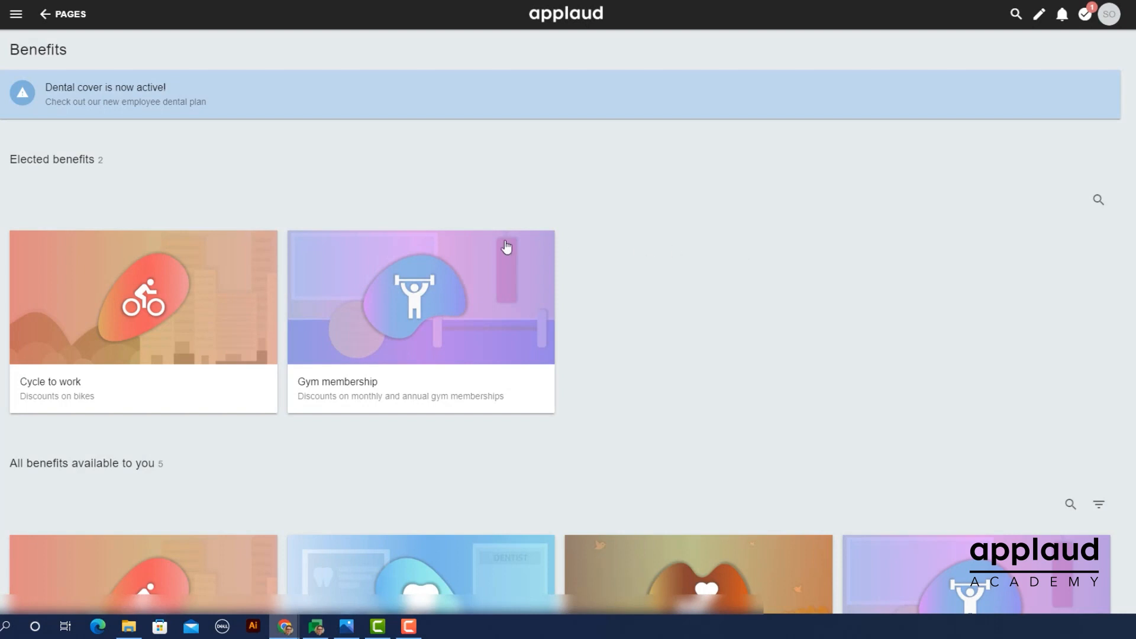
- View the coverage details of the elected Gym membership and open the Employee assistance benefit among all available benefits
{"action": "left_click", "coordinate": [377, 327]}
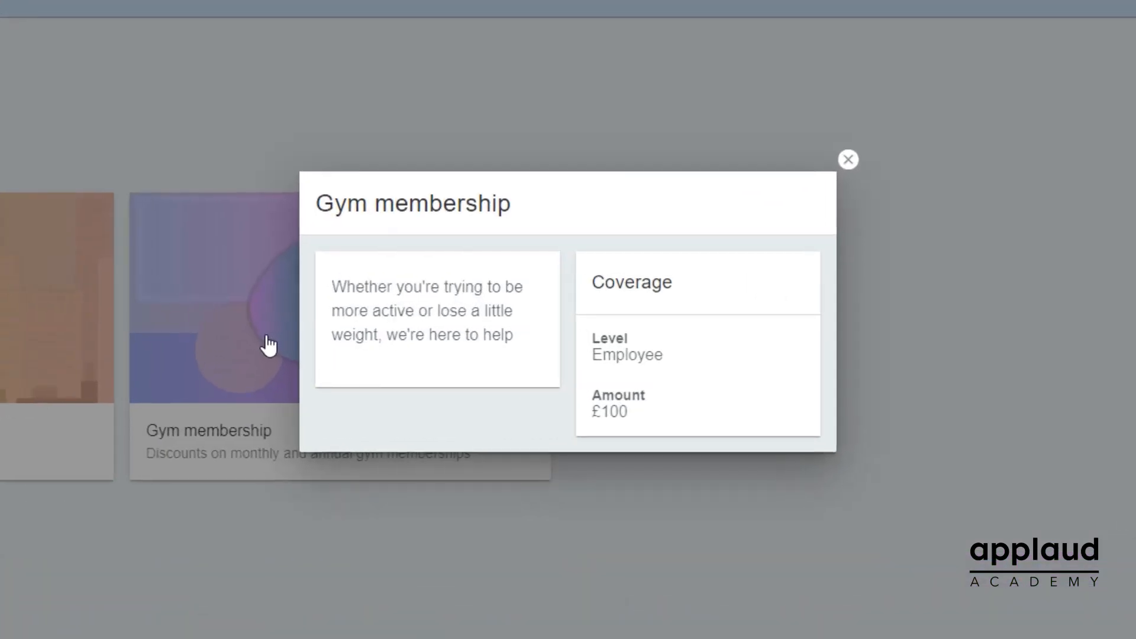
{"action": "left_click", "coordinate": [847, 161]}
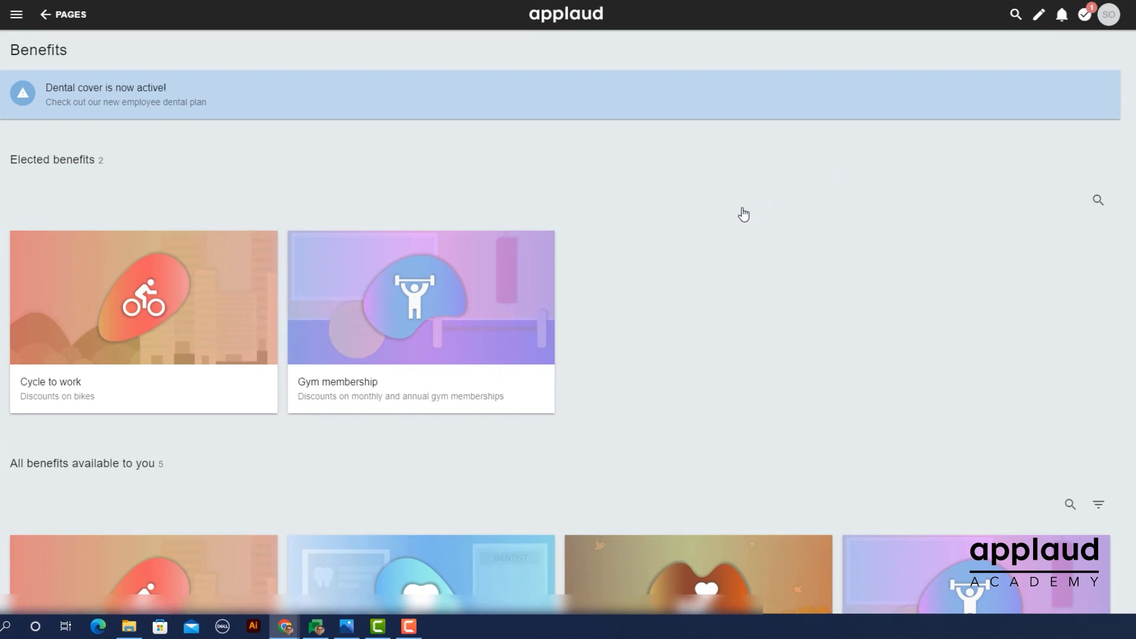
{"action": "scroll", "coordinate": [743, 214], "scroll_direction": "down", "scroll_amount": 5}
{"action": "left_click", "coordinate": [745, 254]}
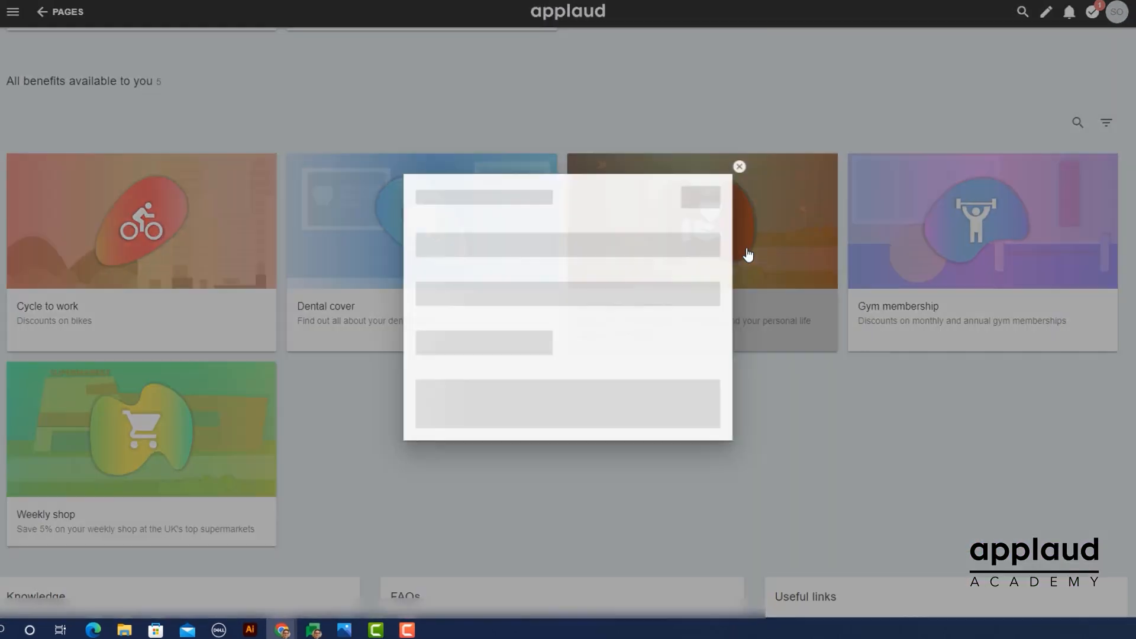